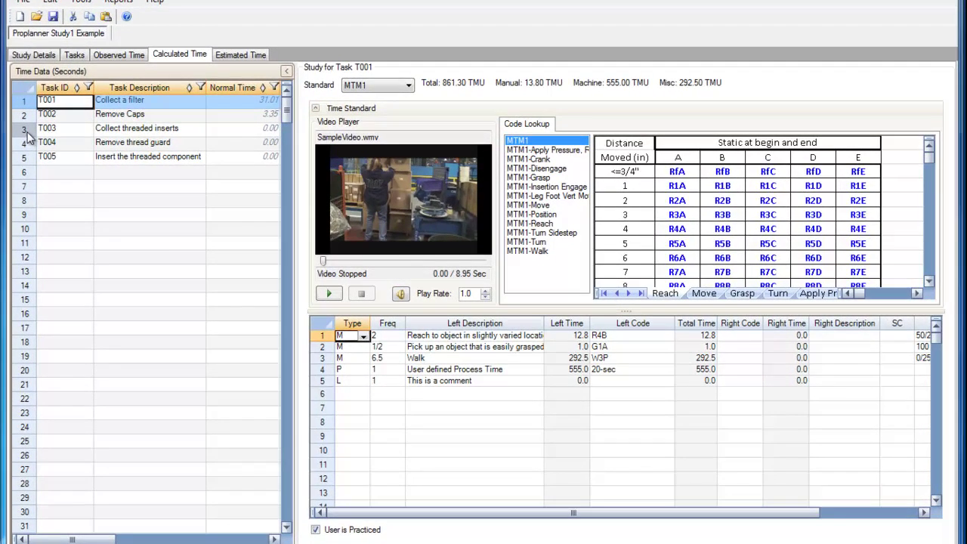
# Step: Load the BMOST study for task T003, 'Collect threaded inserts', from the Calculated Time task list
pyautogui.click(27, 132)
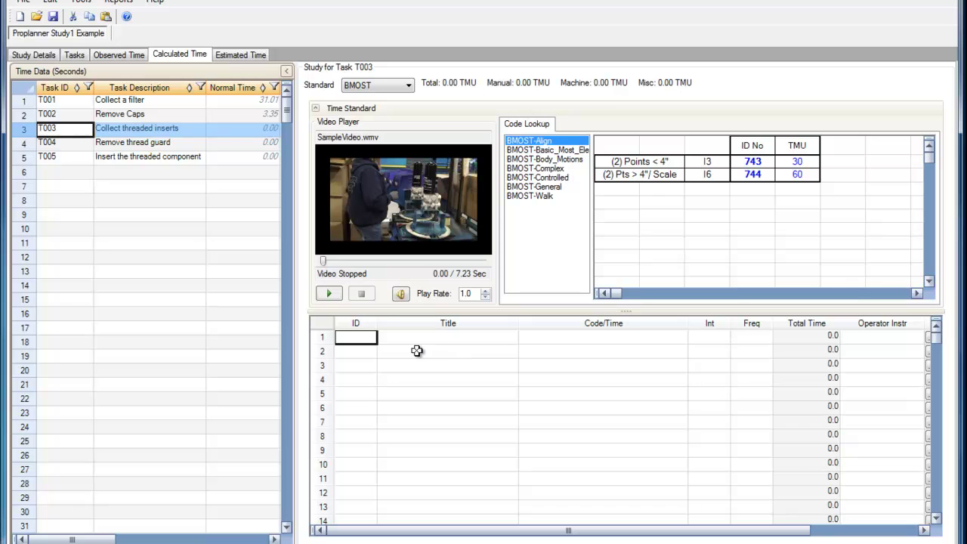
# Step: Play the sample video and add WALK 1-2 STEPS (63) and OBTAIN AND HOLD OBJECT (725)
pyautogui.click(330, 294)
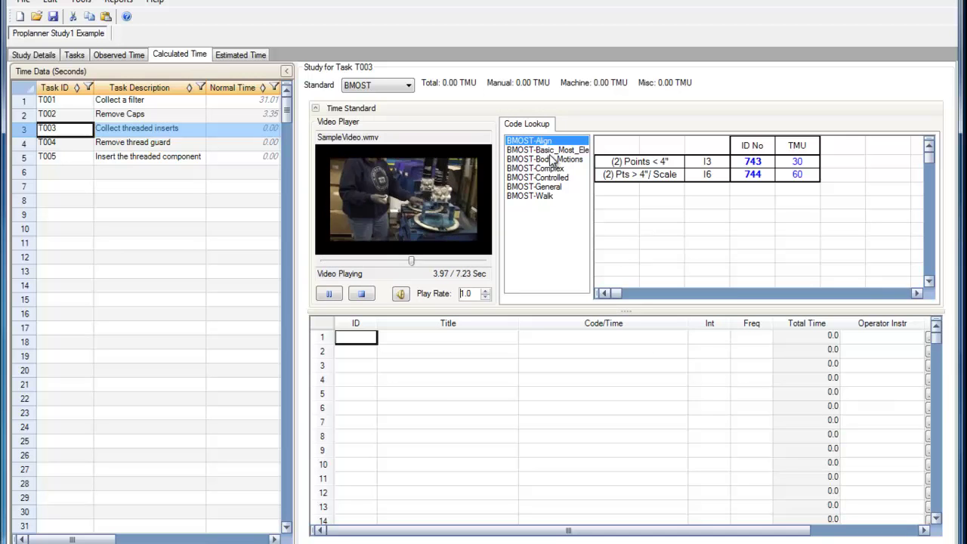
pyautogui.click(539, 197)
pyautogui.doubleClick(752, 159)
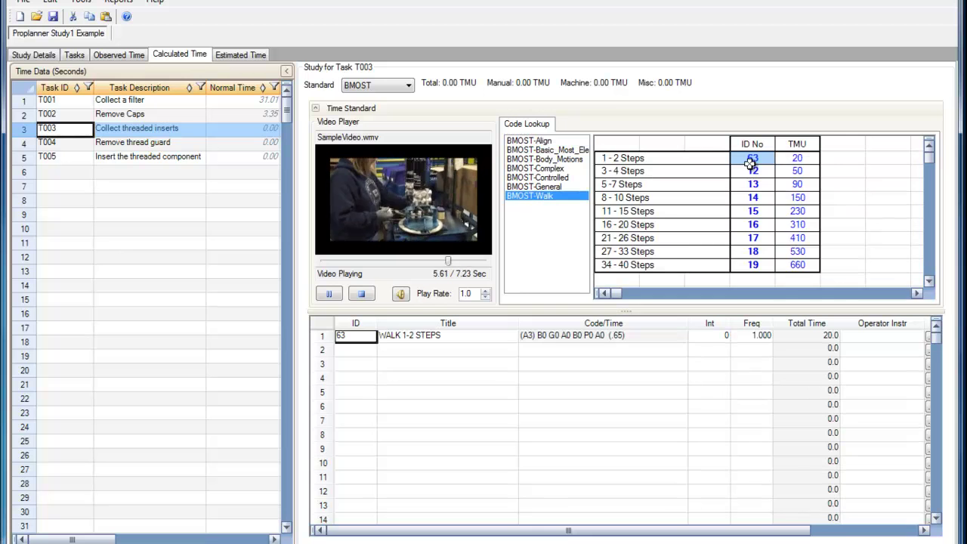
pyautogui.click(557, 151)
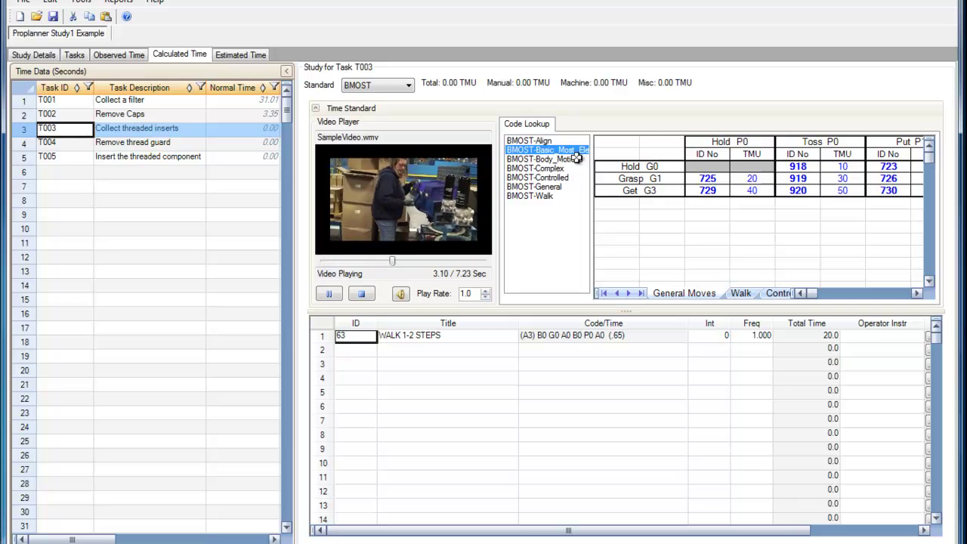
pyautogui.doubleClick(717, 182)
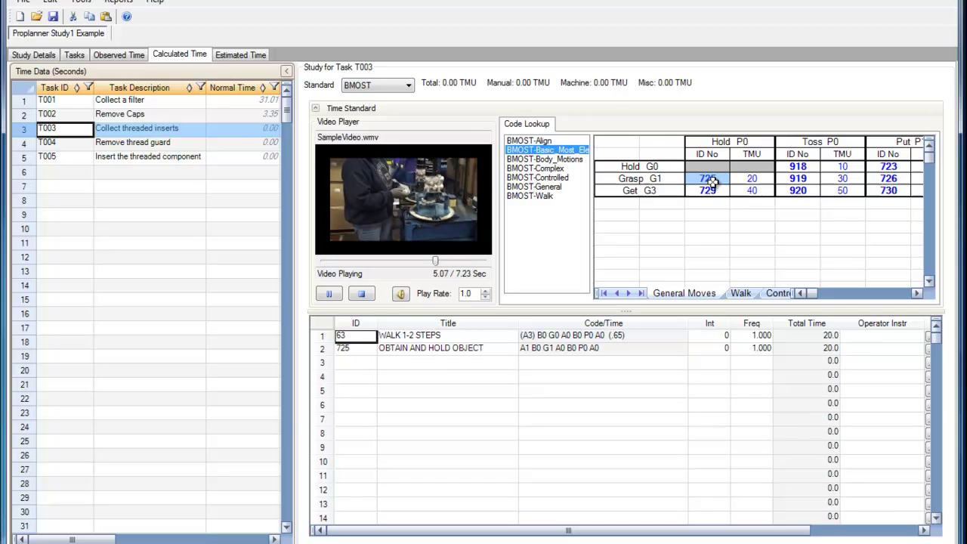
# Step: Add a second WALK 1-2 STEPS (63) and OBTAIN AND PUT OBJECT (726), then stop the video
pyautogui.click(560, 195)
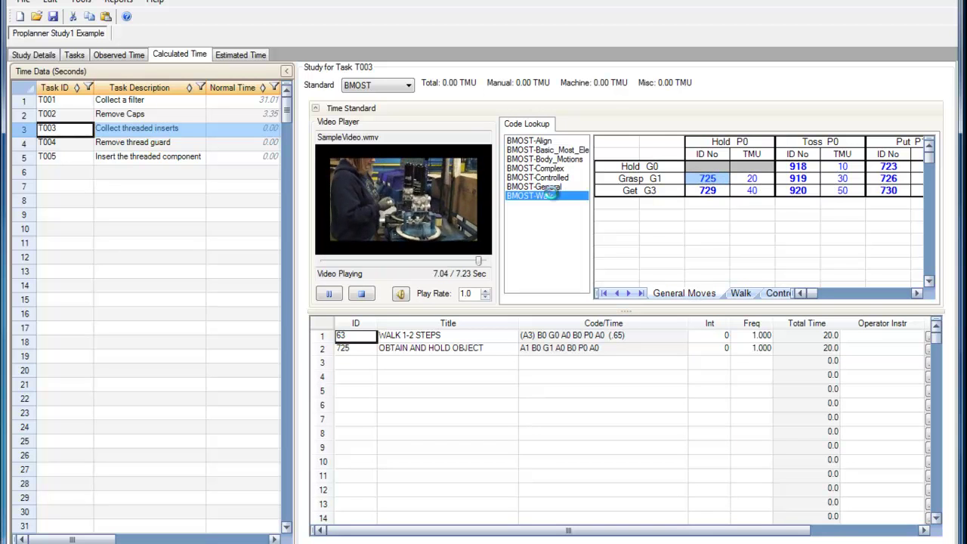
pyautogui.doubleClick(754, 157)
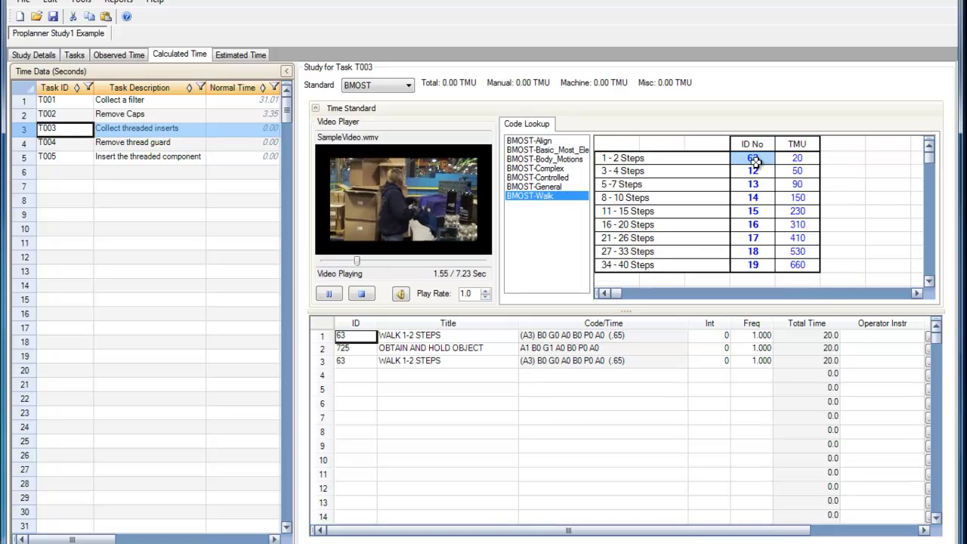
pyautogui.click(563, 159)
pyautogui.click(571, 150)
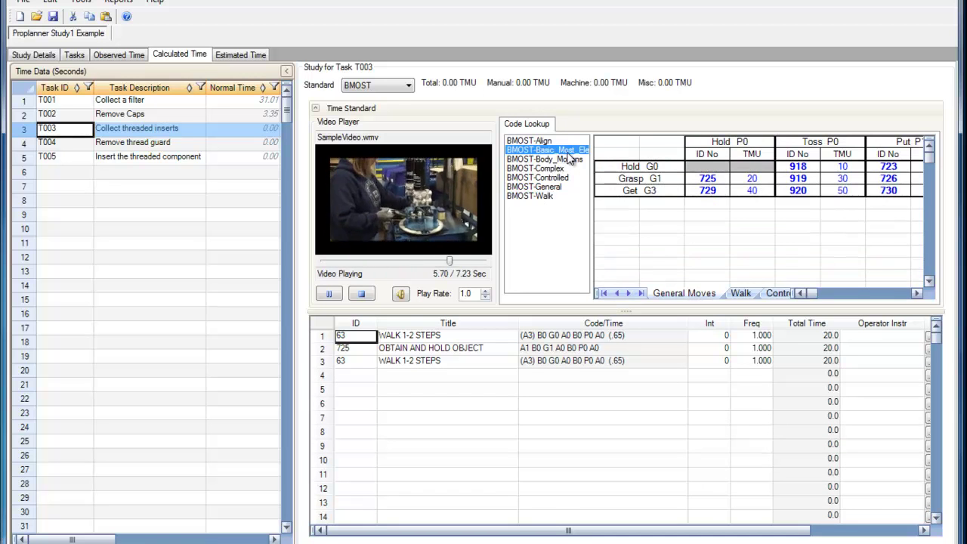
pyautogui.click(882, 180)
pyautogui.doubleClick(882, 179)
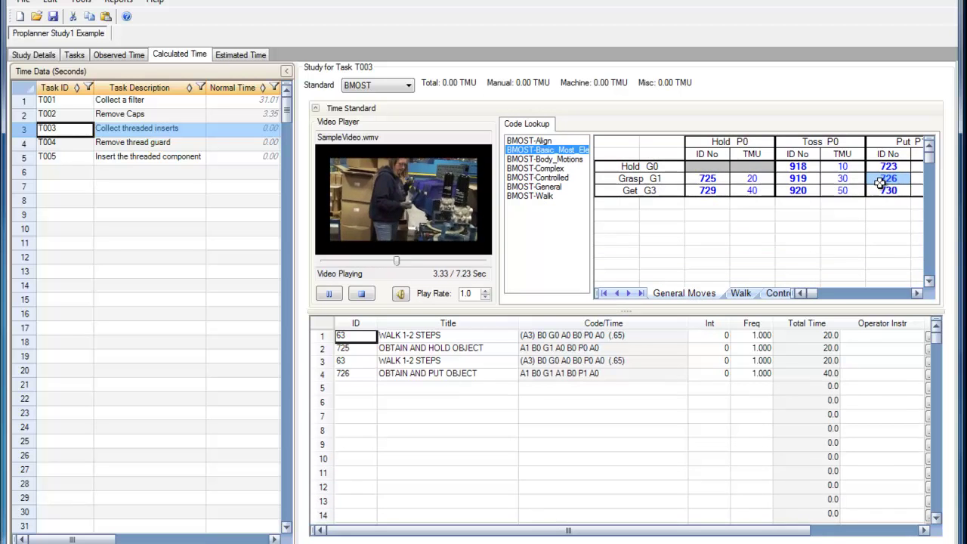
pyautogui.click(361, 299)
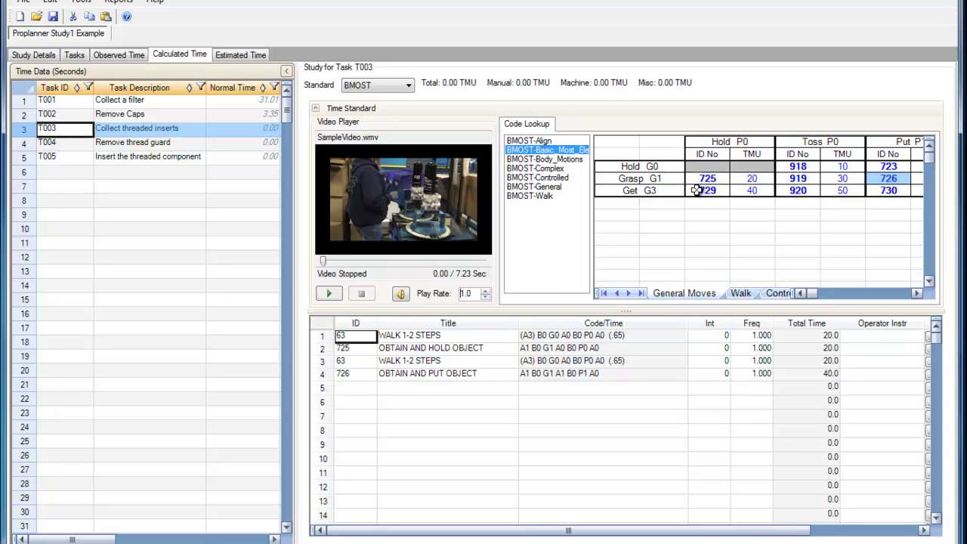
# Step: Add element 918 HOLD AND TOSS OBJECT in row 5
pyautogui.click(357, 389)
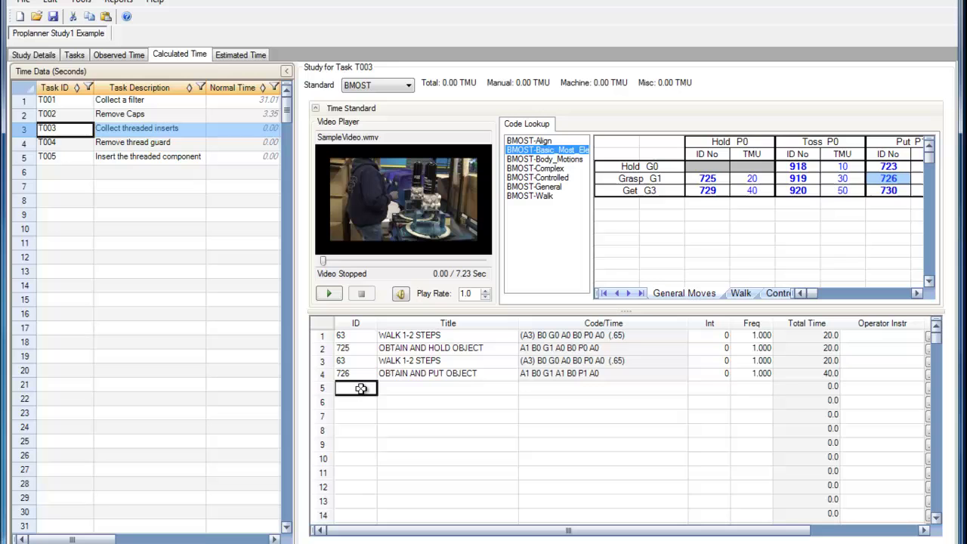
pyautogui.write('918')
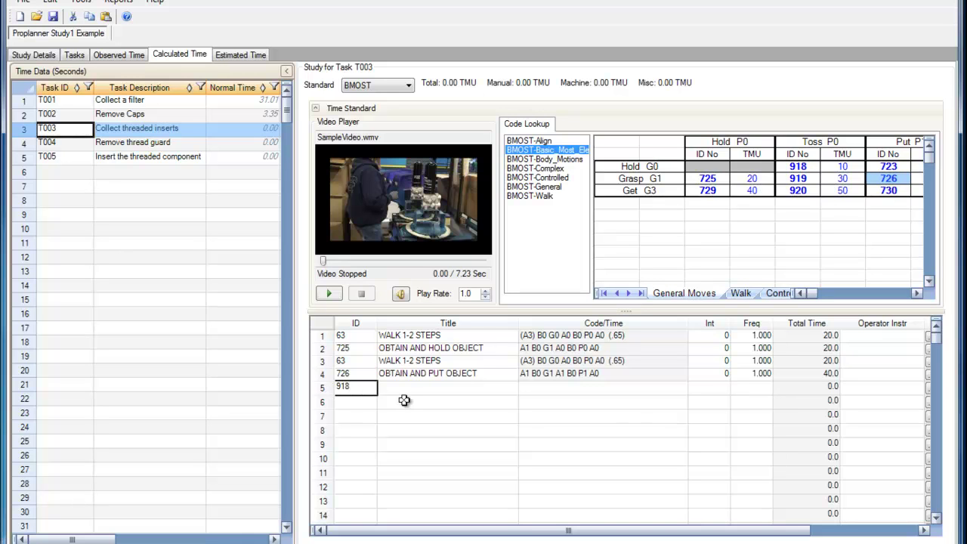
pyautogui.click(404, 401)
# Step: Add a PT element in row 6 with a time of 20-TMU
pyautogui.click(354, 402)
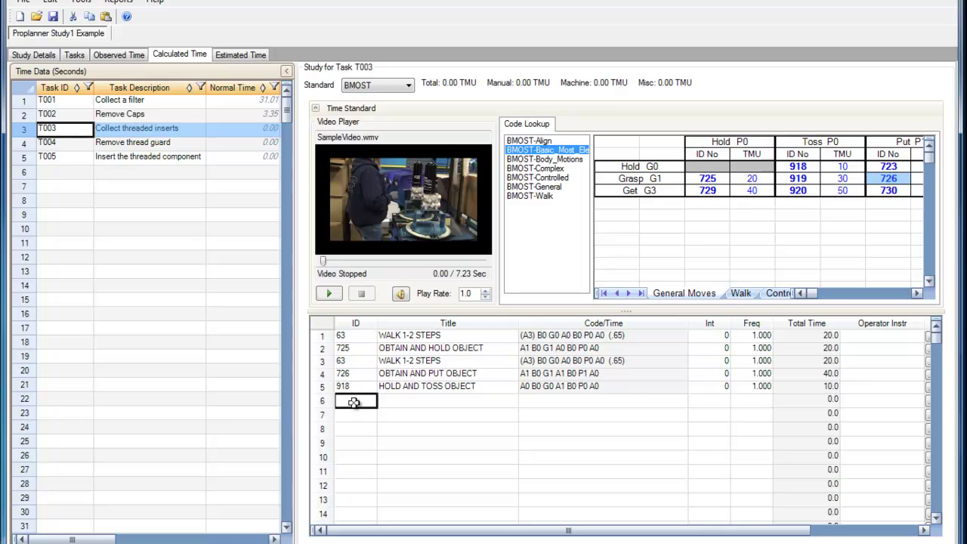
pyautogui.write('P')
pyautogui.write('T')
pyautogui.click(531, 401)
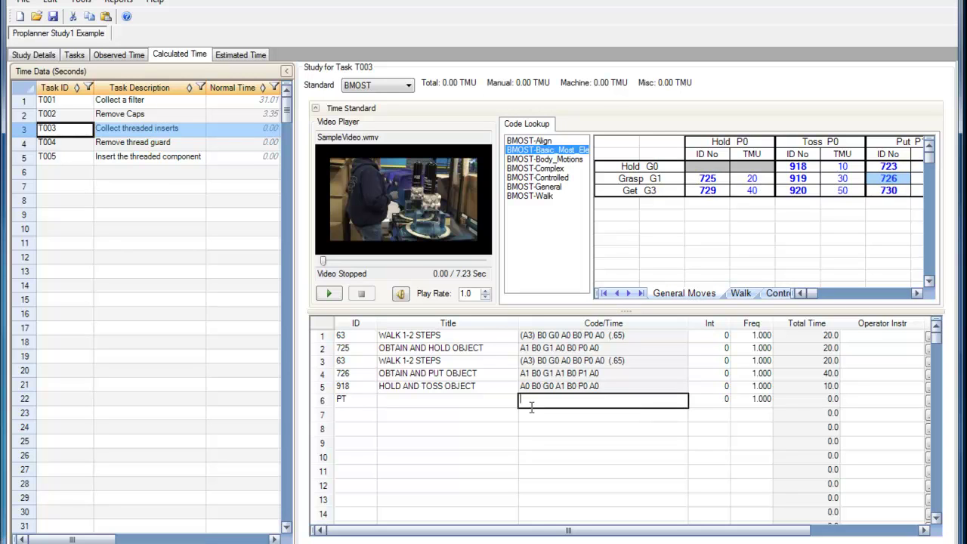
pyautogui.write('20-TMU')
pyautogui.click(595, 415)
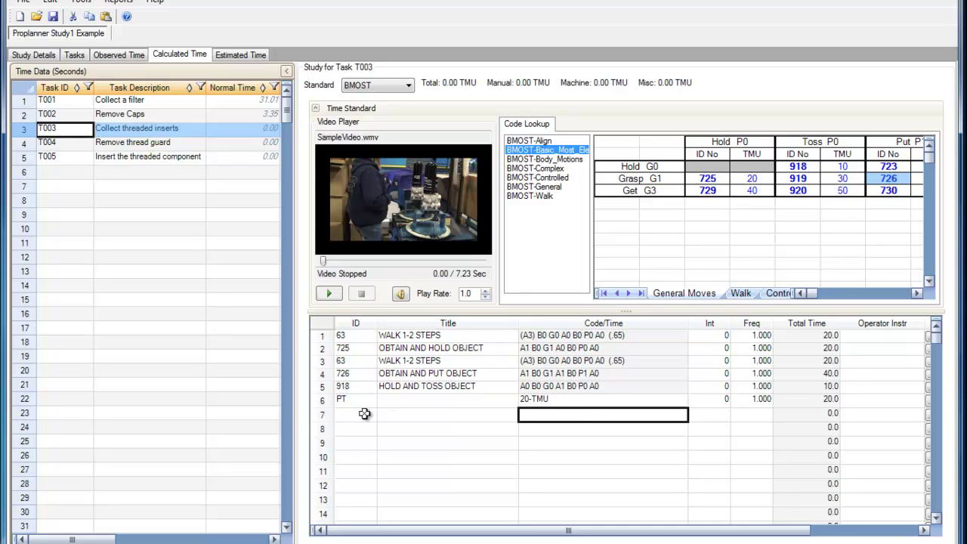
# Step: Add a DM element in row 7 coded A1B0G1A1
pyautogui.click(365, 414)
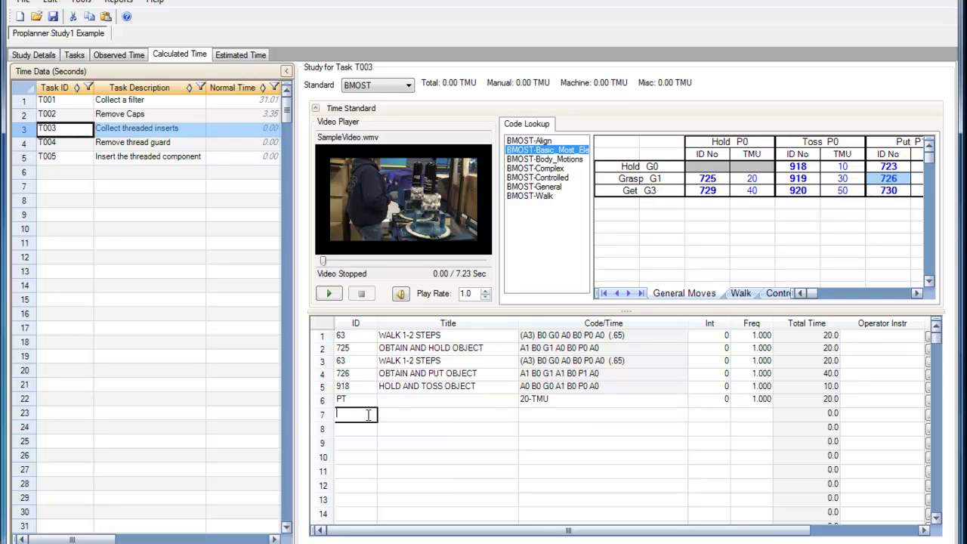
pyautogui.write('DM')
pyautogui.click(543, 415)
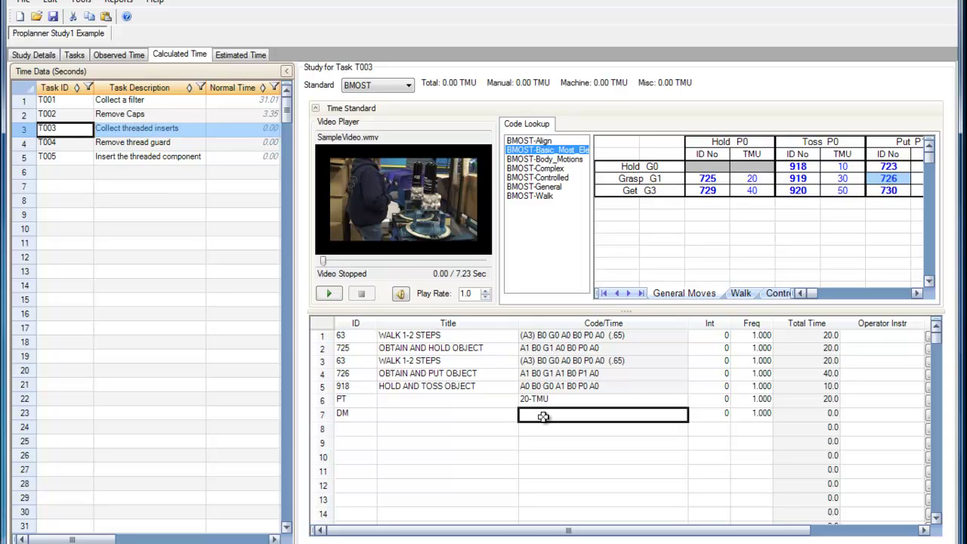
pyautogui.write('A1B0G1A1')
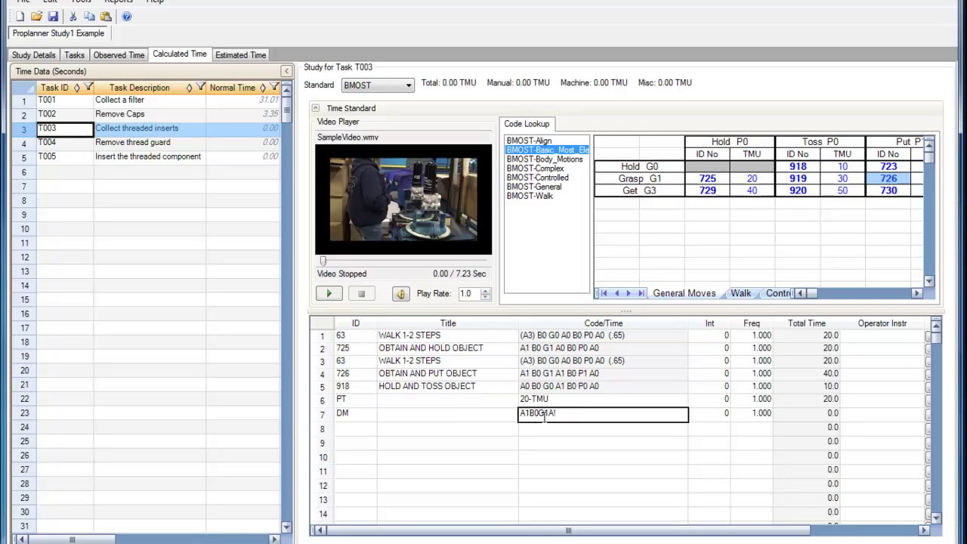
pyautogui.click(554, 436)
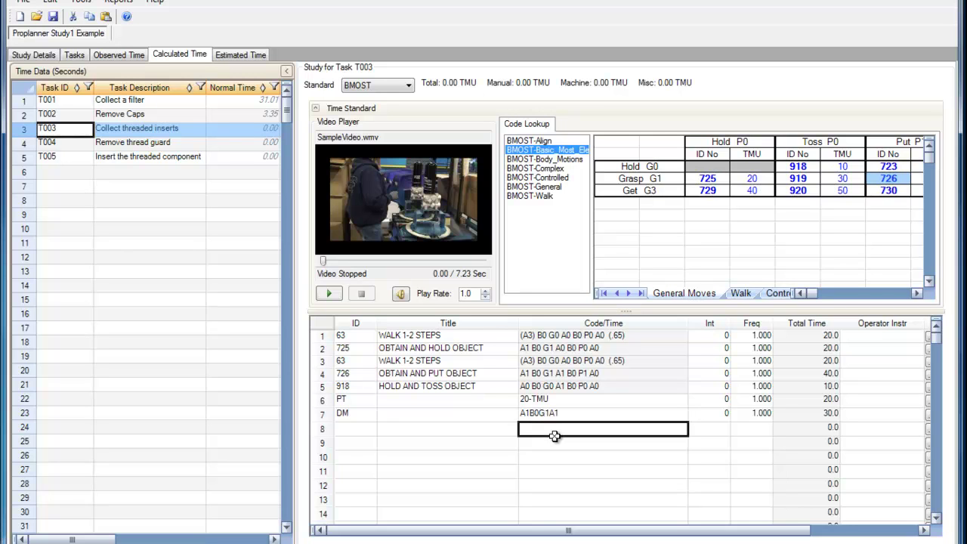
# Step: Ditto row 7's code into row 8 and edit it to A1B0G1<A1>
pyautogui.click(561, 416)
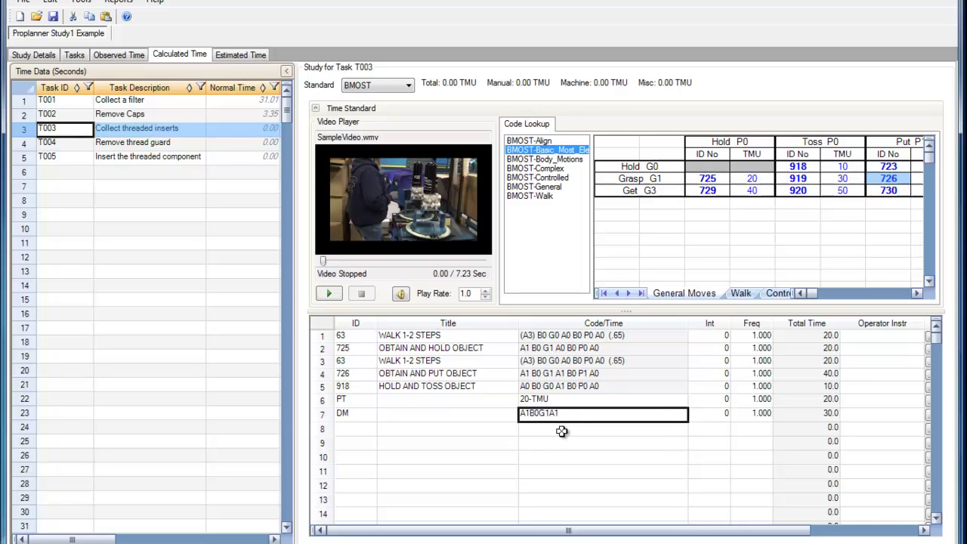
pyautogui.click(563, 430)
pyautogui.write('A1B0G1A1')
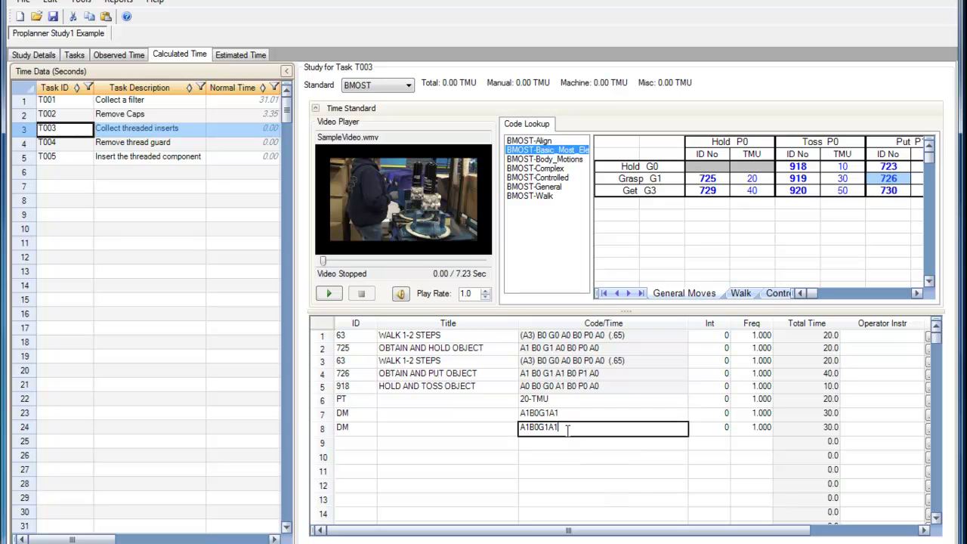
pyautogui.write('>')
pyautogui.click(583, 445)
pyautogui.click(573, 417)
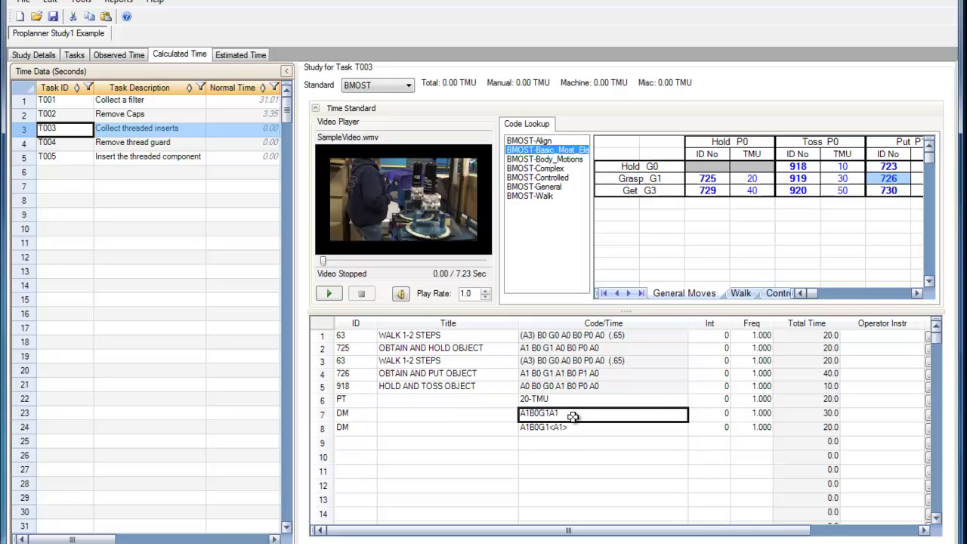
# Step: Ditto the code into row 9 and edit it to A1B0 3(G1A1)
pyautogui.click(574, 443)
pyautogui.write('A1B0G1A1')
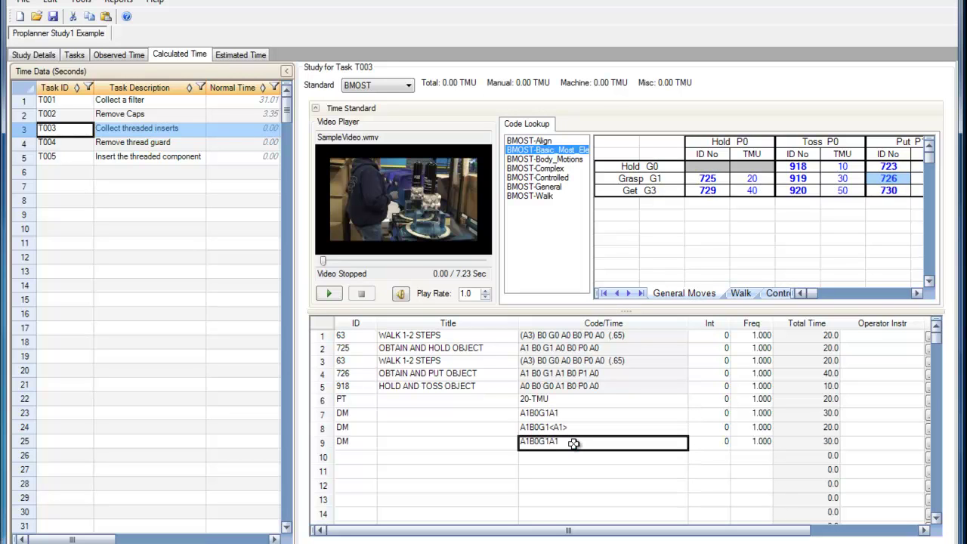
pyautogui.click(574, 443)
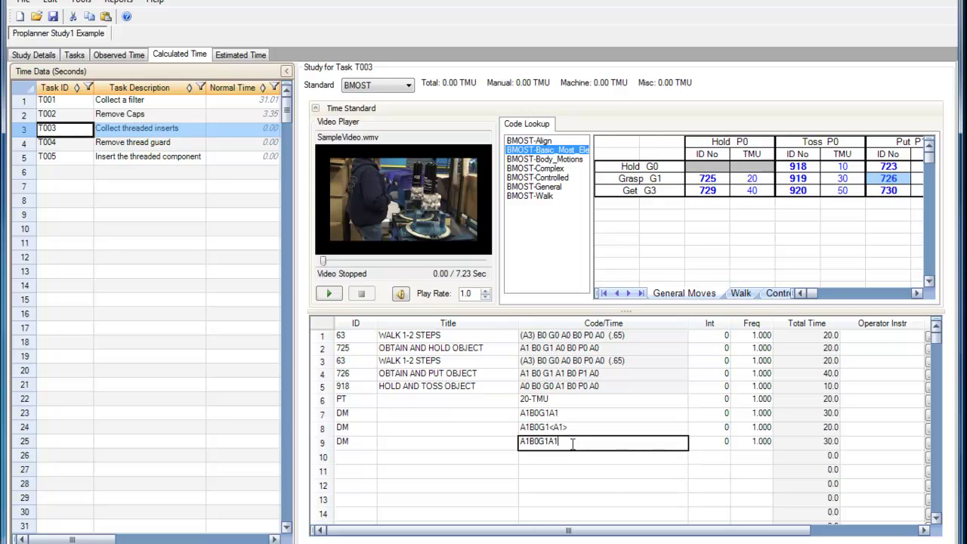
pyautogui.press('Left')
pyautogui.press('Left')
pyautogui.write('(')
pyautogui.write('3')
# Step: Commit row 9's code A1B0 3(G1A1) and give row 4 (OBTAIN AND PUT OBJECT) an Int of 3
pyautogui.click(551, 455)
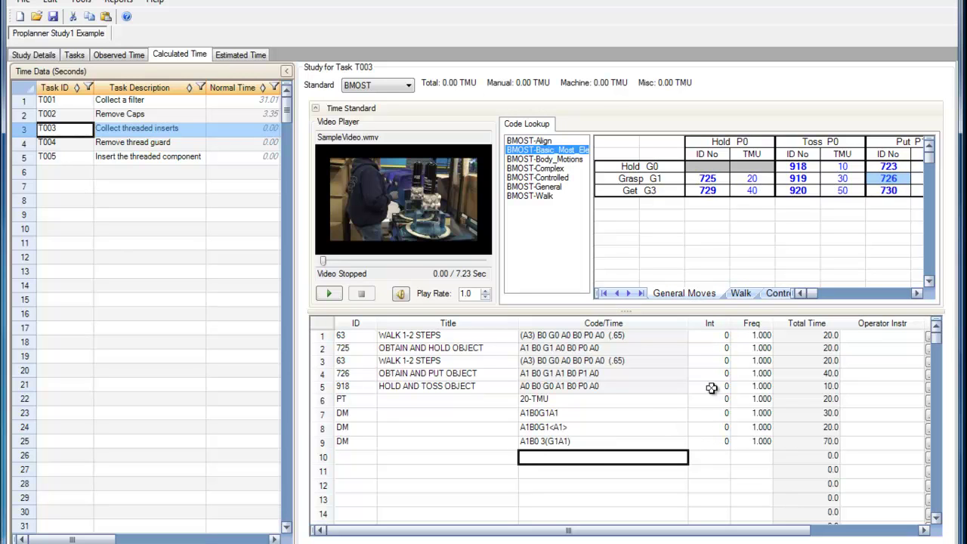
pyautogui.click(713, 375)
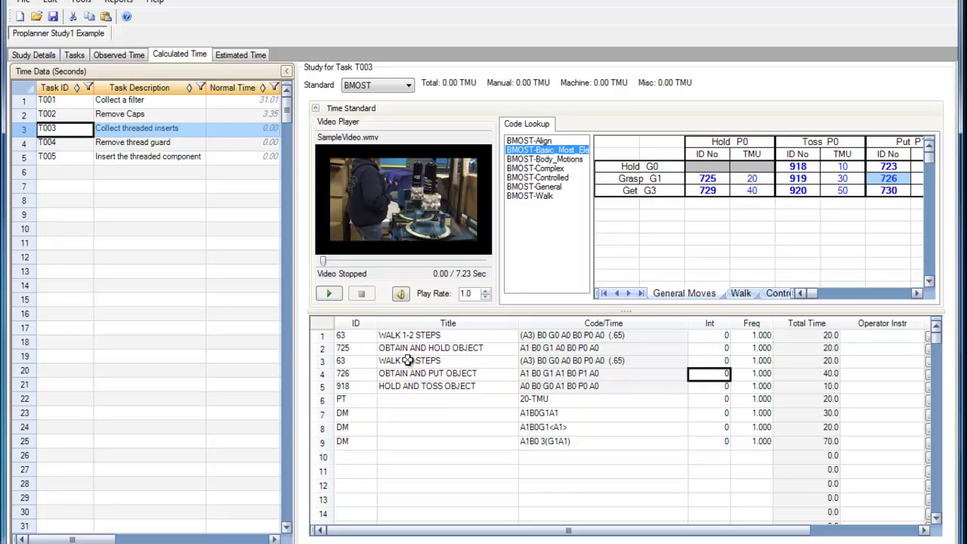
pyautogui.write('3')
pyautogui.click(756, 374)
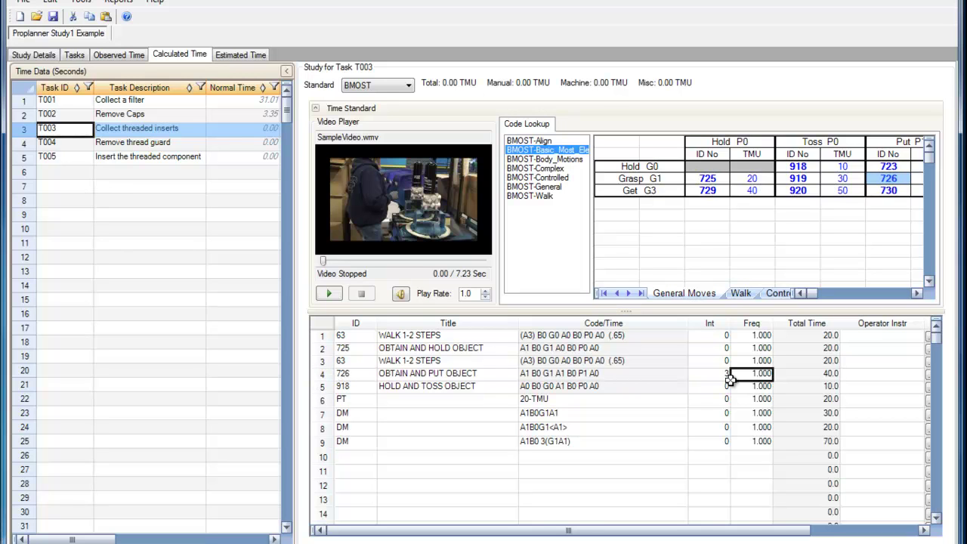
pyautogui.click(722, 374)
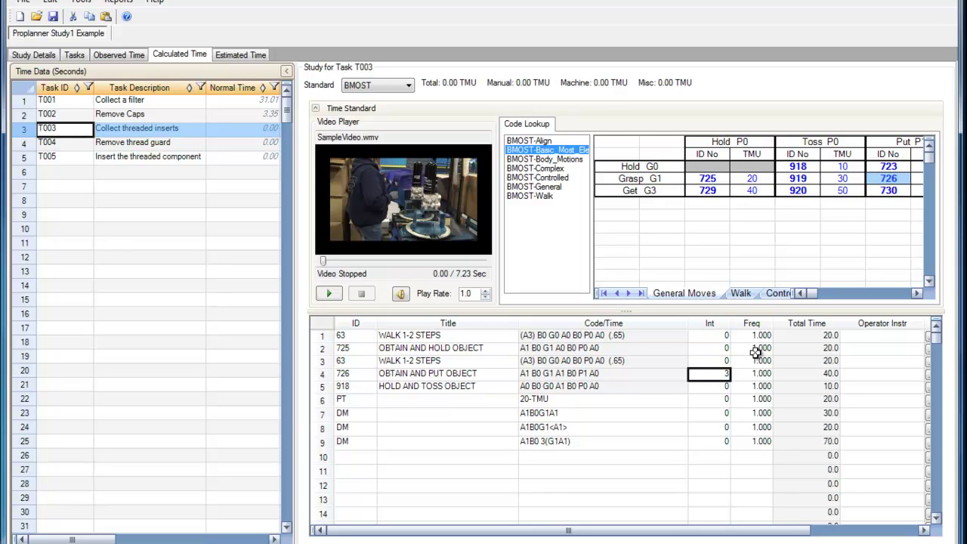
# Step: Set row 2 (OBTAIN AND HOLD OBJECT) frequency to 3.000, totalling 60.0
pyautogui.doubleClick(756, 350)
pyautogui.write('3')
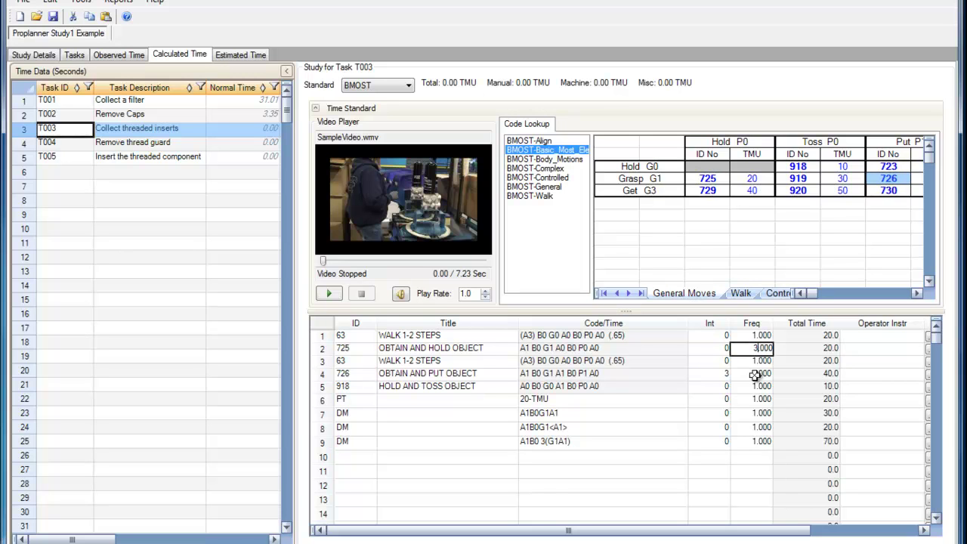
pyautogui.click(756, 383)
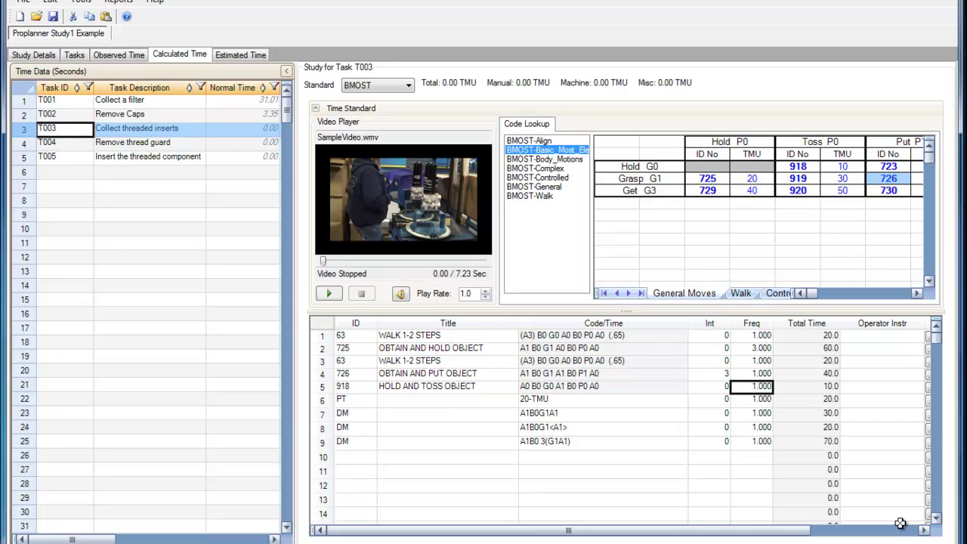
pyautogui.click(924, 531)
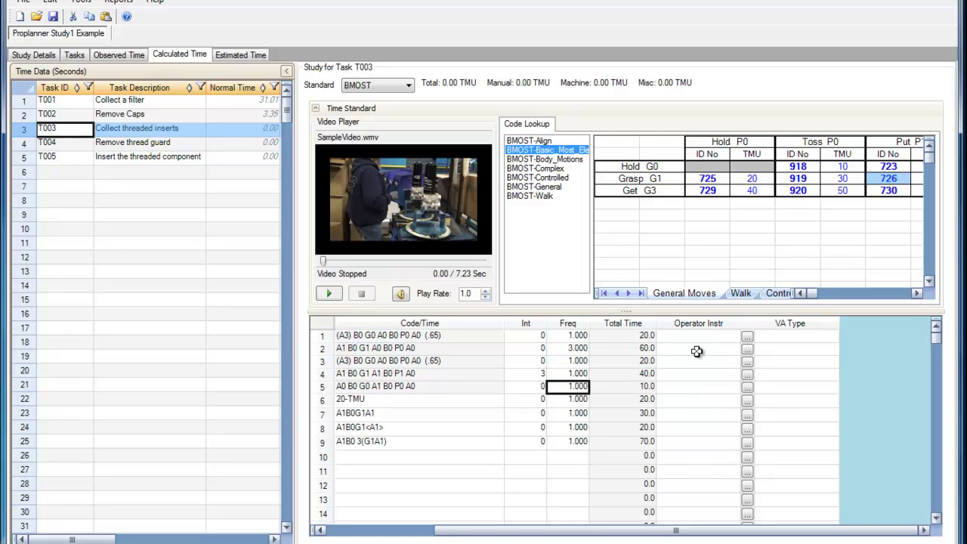
# Step: Classify row 1 as 'Goes with/to reach material+return' and row 2 as 'Search material'
pyautogui.click(748, 340)
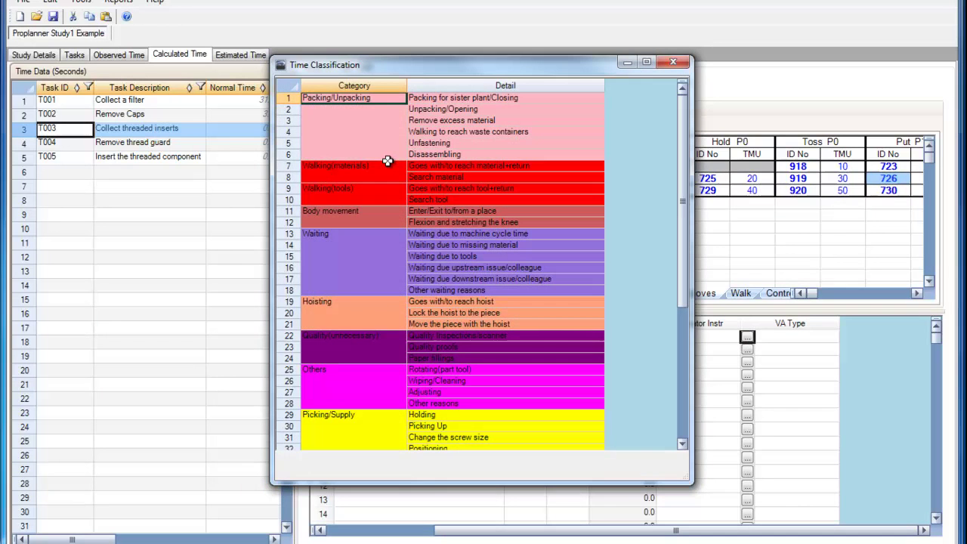
pyautogui.doubleClick(432, 168)
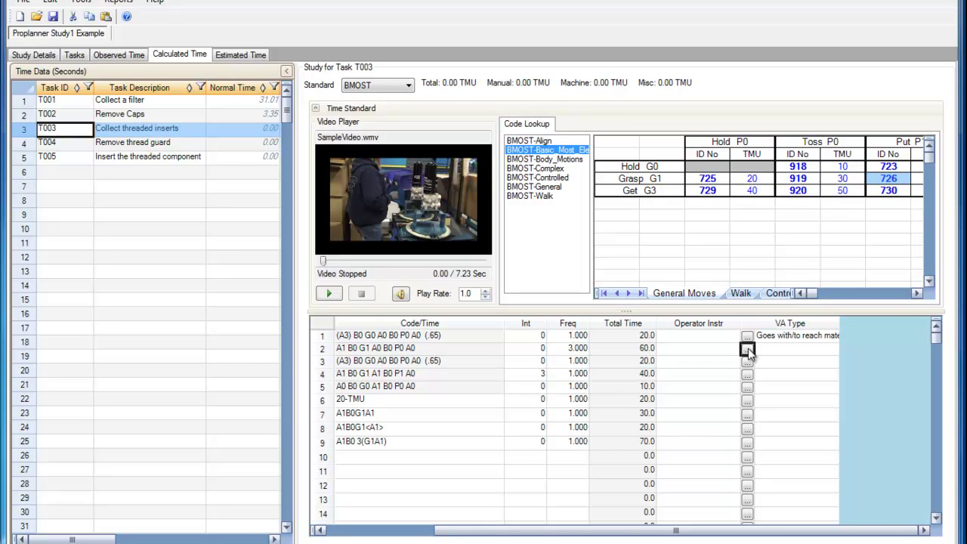
pyautogui.click(781, 352)
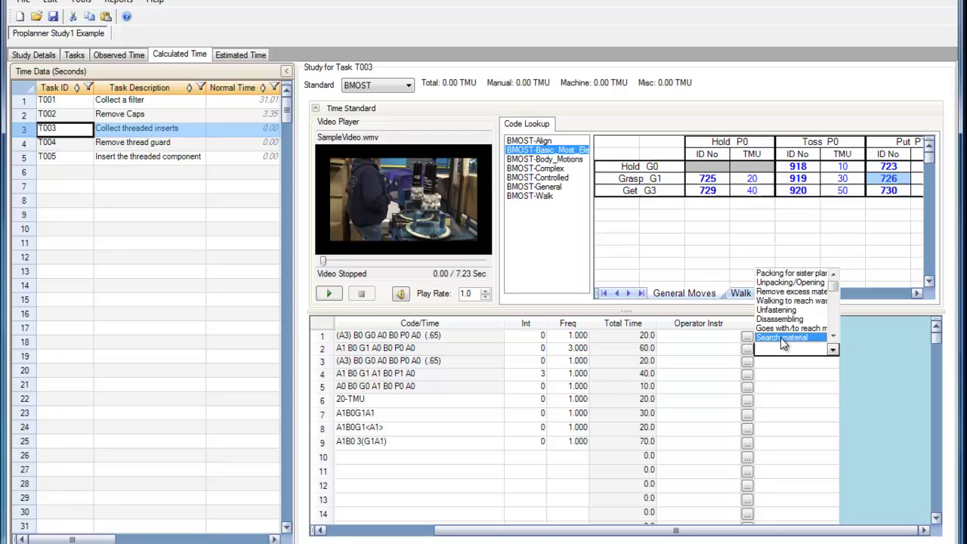
pyautogui.click(782, 338)
pyautogui.click(860, 353)
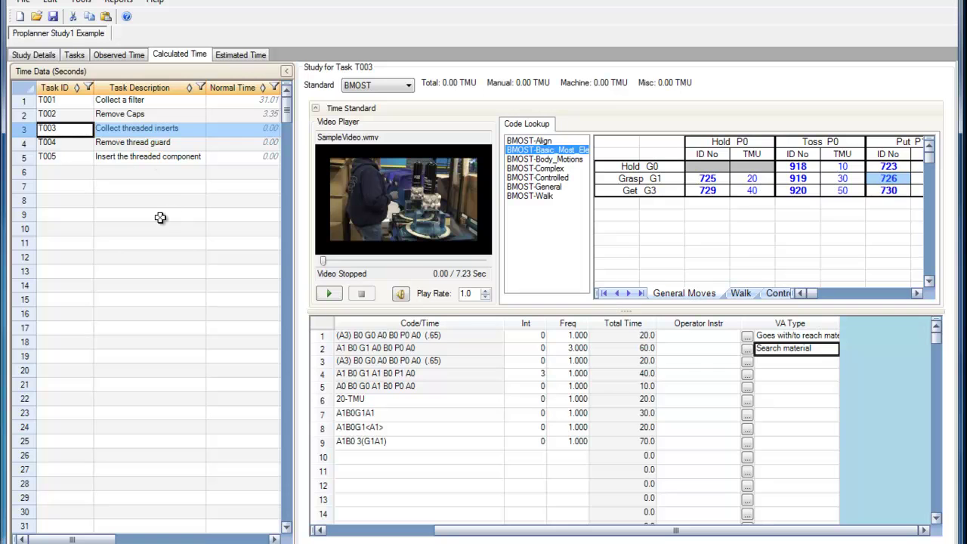
# Step: Save the study and confirm T003's normal time of 10.44 from 290.00 TMU total
pyautogui.click(53, 17)
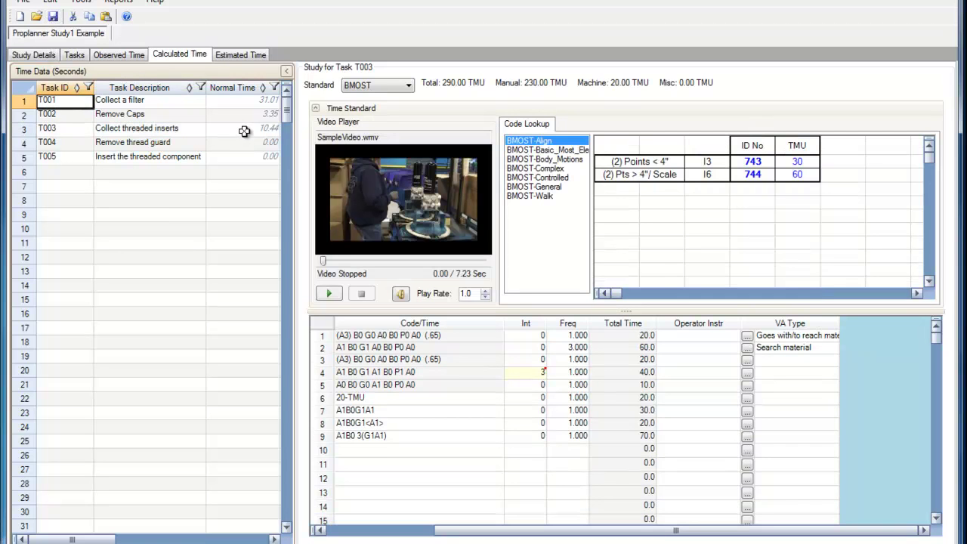
pyautogui.click(243, 131)
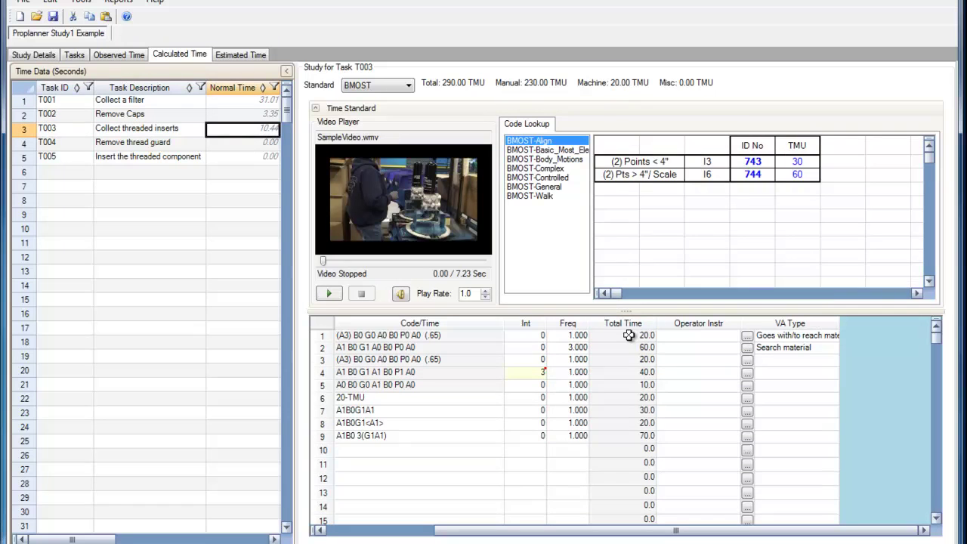